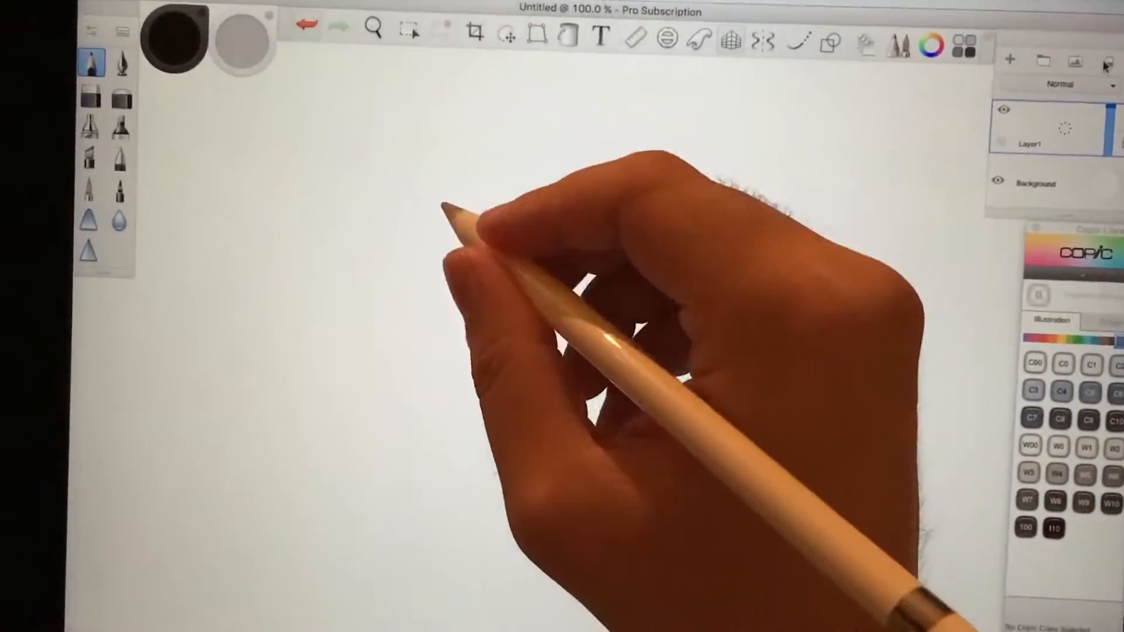
Step: Outline the man's head shape and strengthen the jaw edge with the pencil brush
{"action": "left_click_drag", "start_coordinate": [443, 207], "coordinate": [527, 176]}
{"action": "mouse_move", "coordinate": [448, 176]}
{"action": "left_mouse_down"}
{"action": "mouse_move", "coordinate": [554, 158]}
{"action": "mouse_move", "coordinate": [448, 290]}
{"action": "mouse_move", "coordinate": [509, 324]}
{"action": "left_mouse_up"}
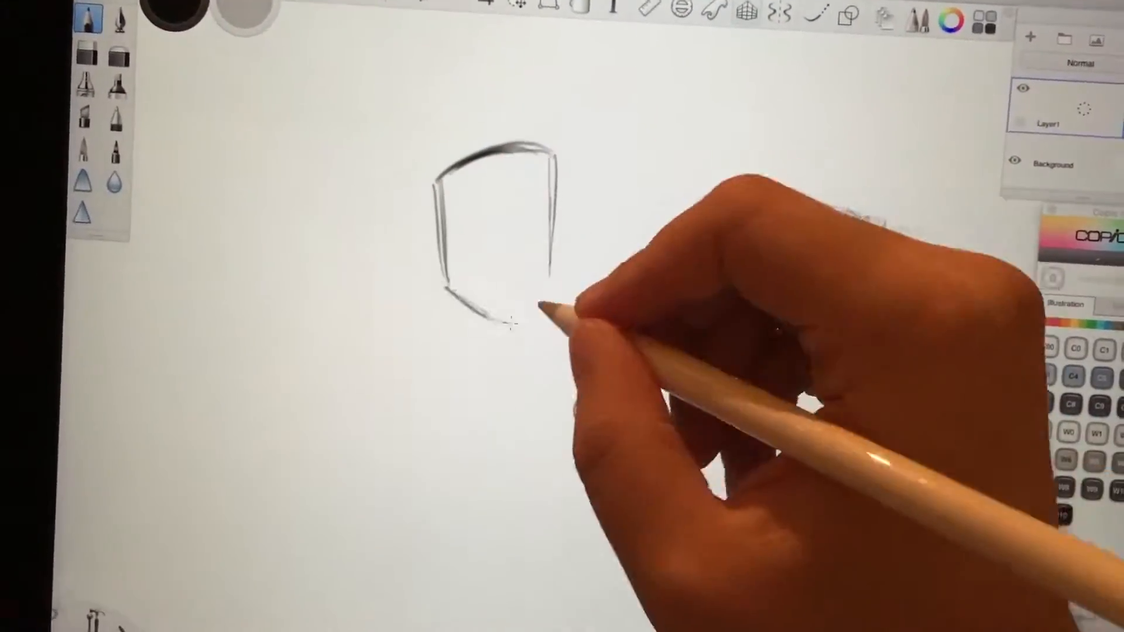
{"action": "left_click_drag", "start_coordinate": [549, 167], "coordinate": [527, 307]}
{"action": "left_click_drag", "start_coordinate": [434, 281], "coordinate": [478, 352]}
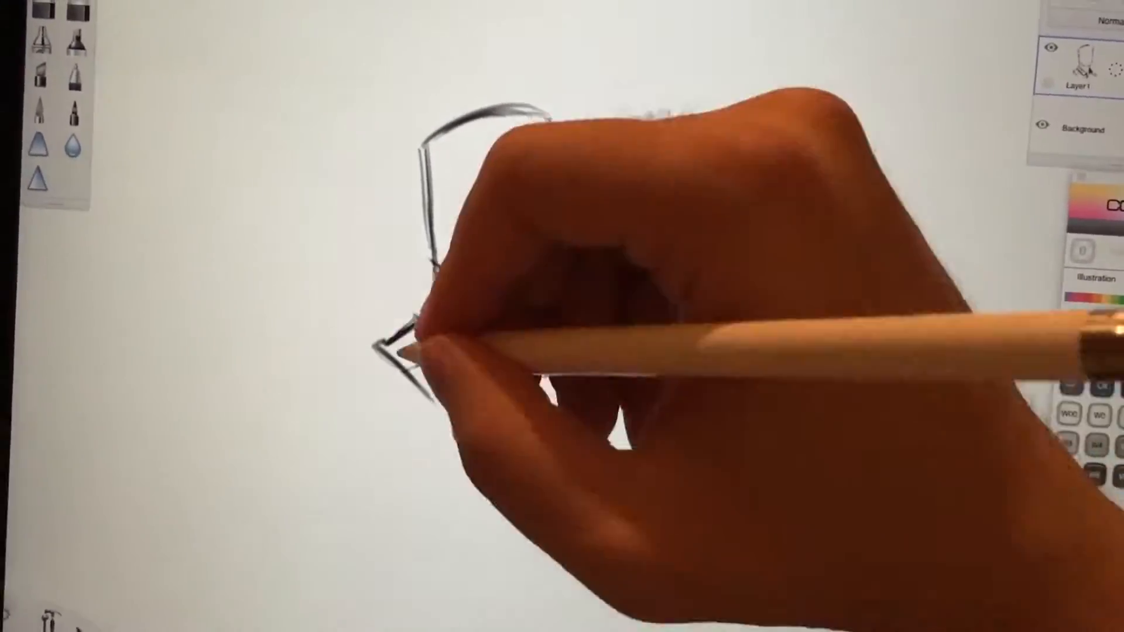
Step: Add the shirt collar hatching, an ear and a face centre line, then restore the undone eyebrows
{"action": "left_click_drag", "start_coordinate": [386, 347], "coordinate": [562, 364]}
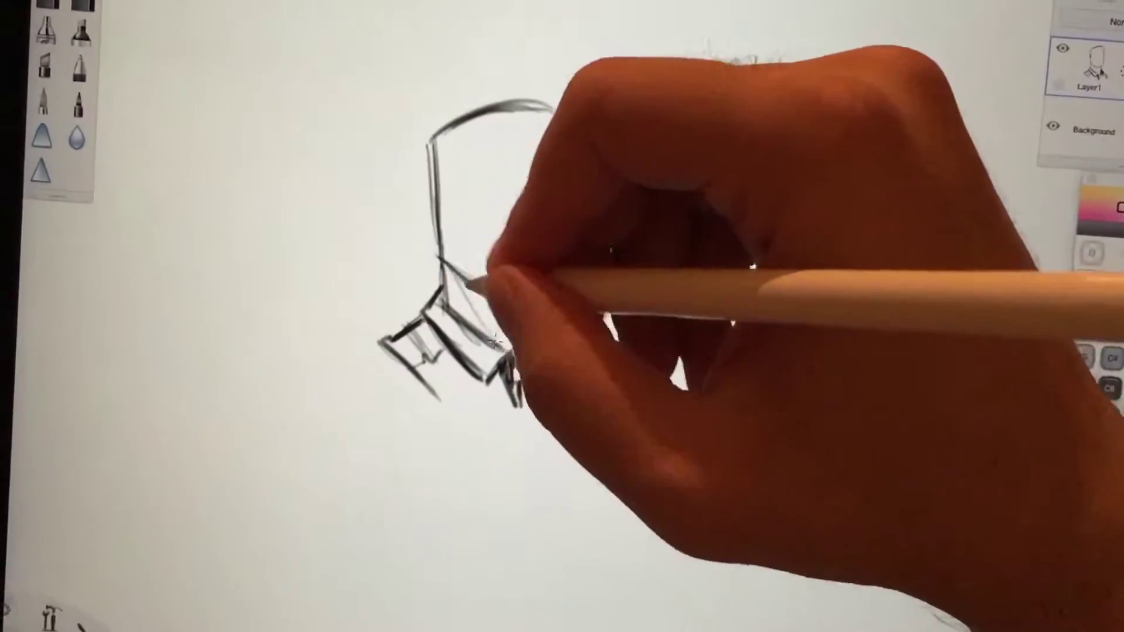
{"action": "left_click_drag", "start_coordinate": [431, 290], "coordinate": [545, 351]}
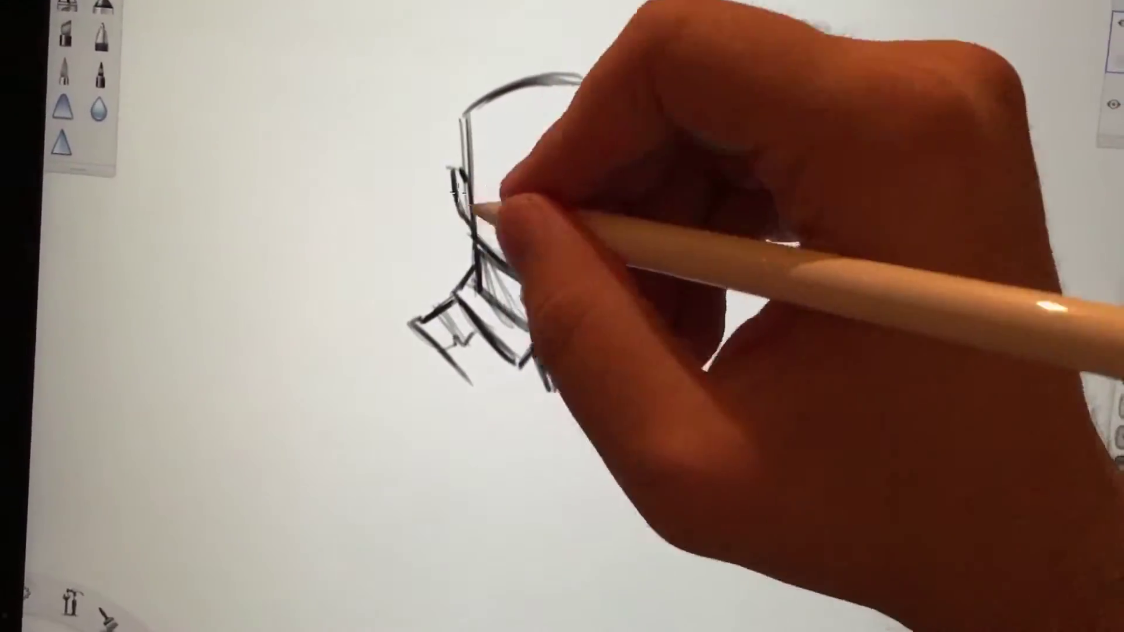
{"action": "left_click_drag", "start_coordinate": [453, 167], "coordinate": [461, 219]}
{"action": "left_click_drag", "start_coordinate": [562, 105], "coordinate": [567, 263]}
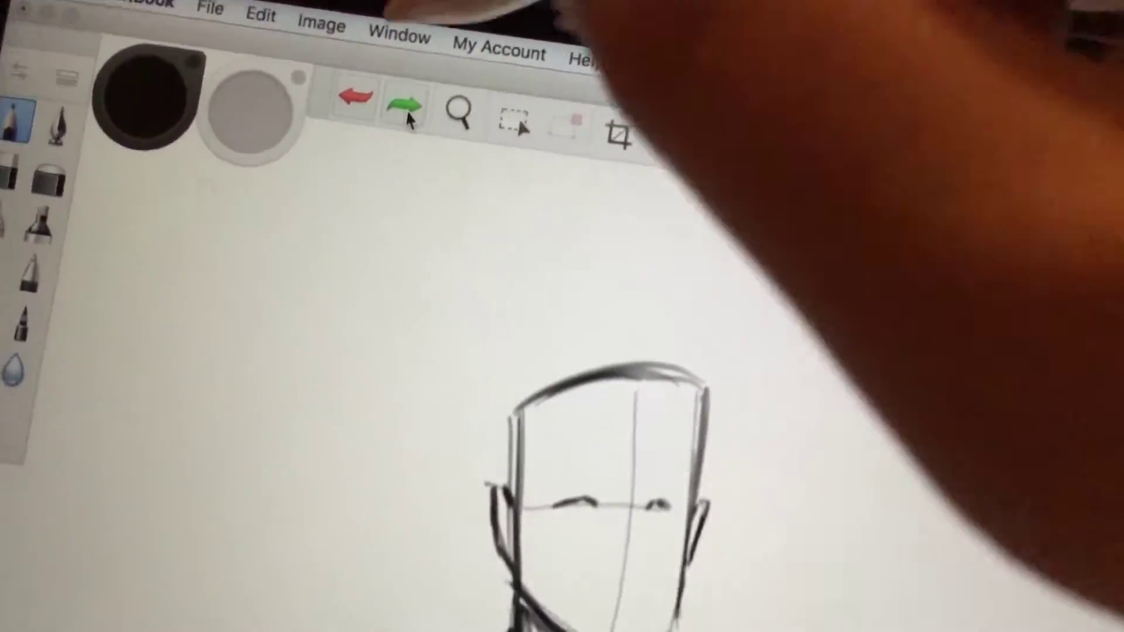
{"action": "left_click", "coordinate": [393, 154]}
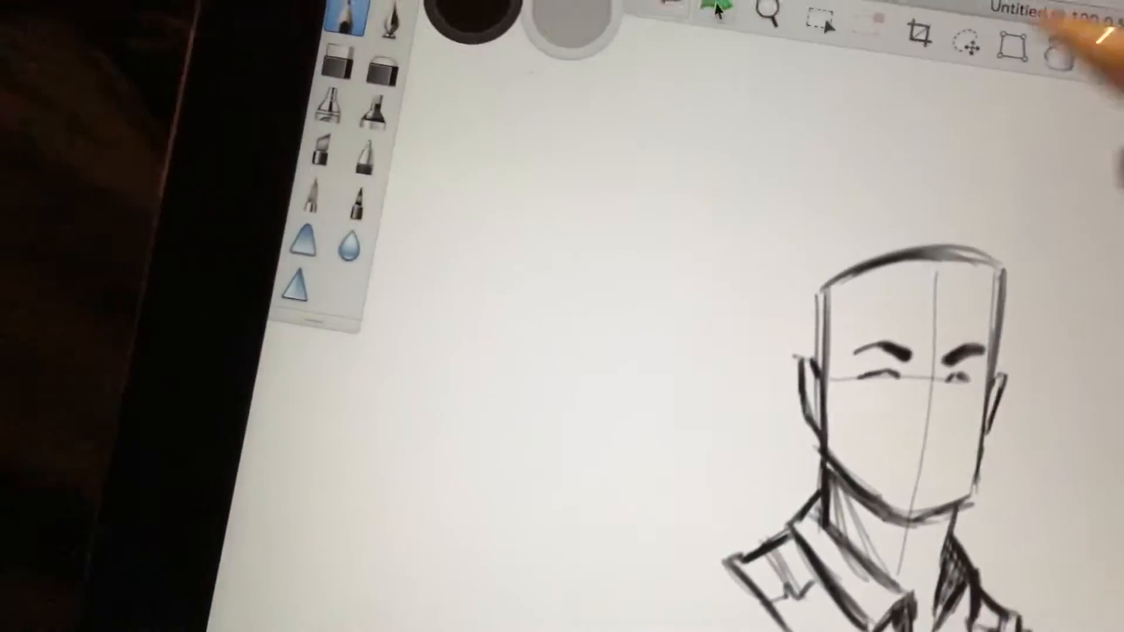
Step: Draw the pupil, the nose and hair strokes on top of the head
{"action": "left_click_drag", "start_coordinate": [964, 334], "coordinate": [969, 341]}
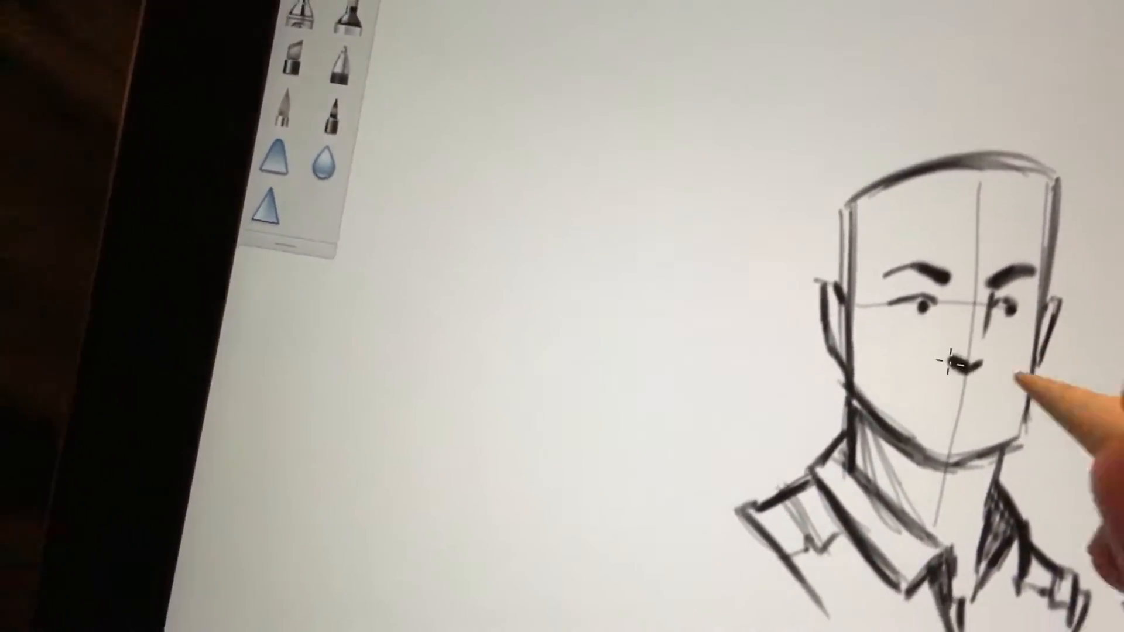
{"action": "left_click_drag", "start_coordinate": [952, 358], "coordinate": [958, 367]}
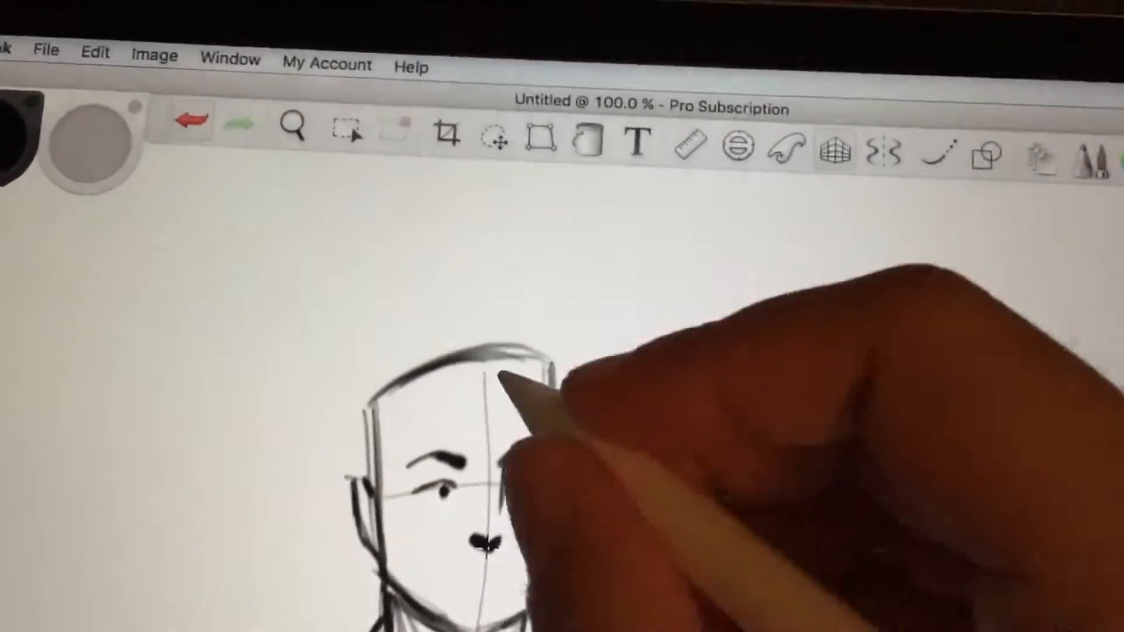
{"action": "mouse_move", "coordinate": [527, 386]}
{"action": "left_mouse_down"}
{"action": "mouse_move", "coordinate": [491, 369]}
{"action": "mouse_move", "coordinate": [474, 386]}
{"action": "mouse_move", "coordinate": [509, 334]}
{"action": "left_mouse_up"}
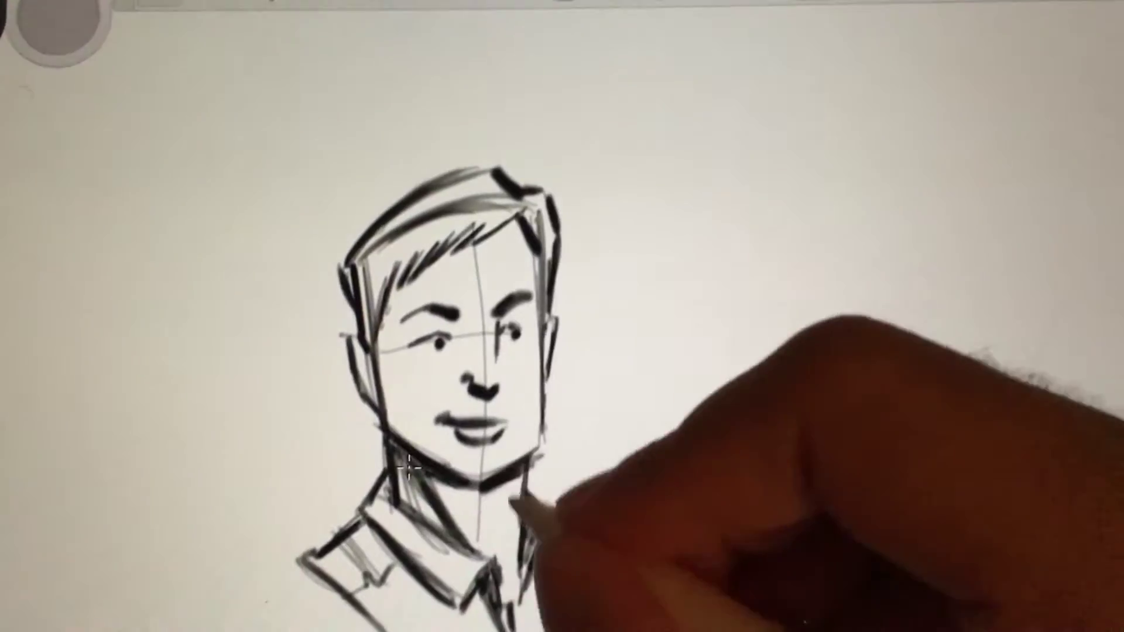
Step: Strengthen the collar, draw V-shaped lapels and outline the left shoulder of the shirt
{"action": "left_click_drag", "start_coordinate": [492, 509], "coordinate": [527, 553]}
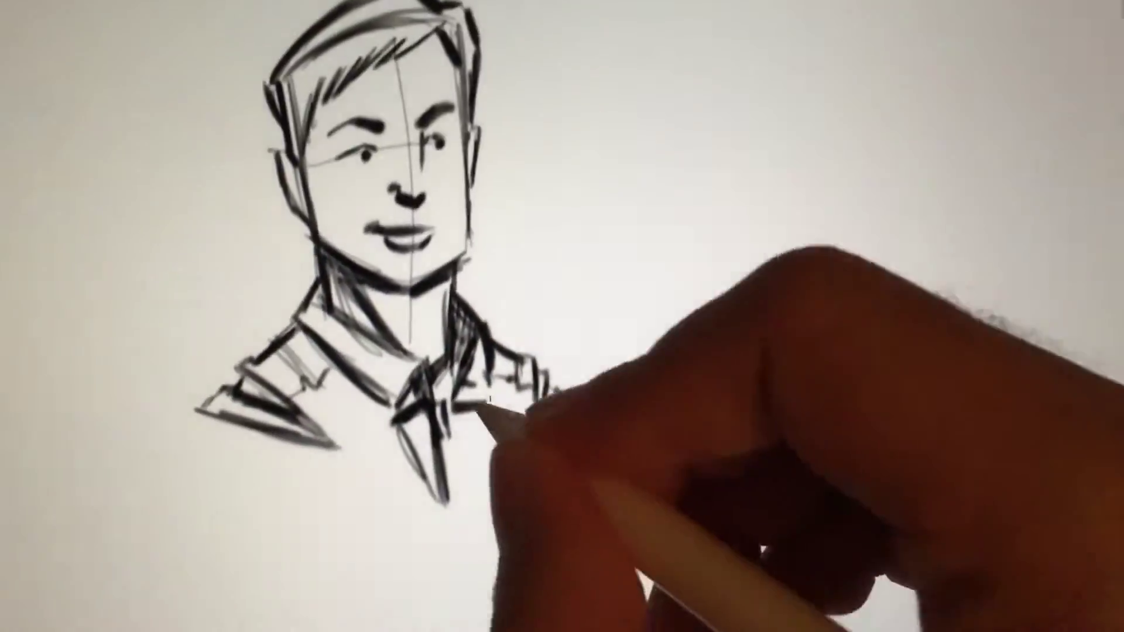
{"action": "left_click_drag", "start_coordinate": [527, 509], "coordinate": [540, 570]}
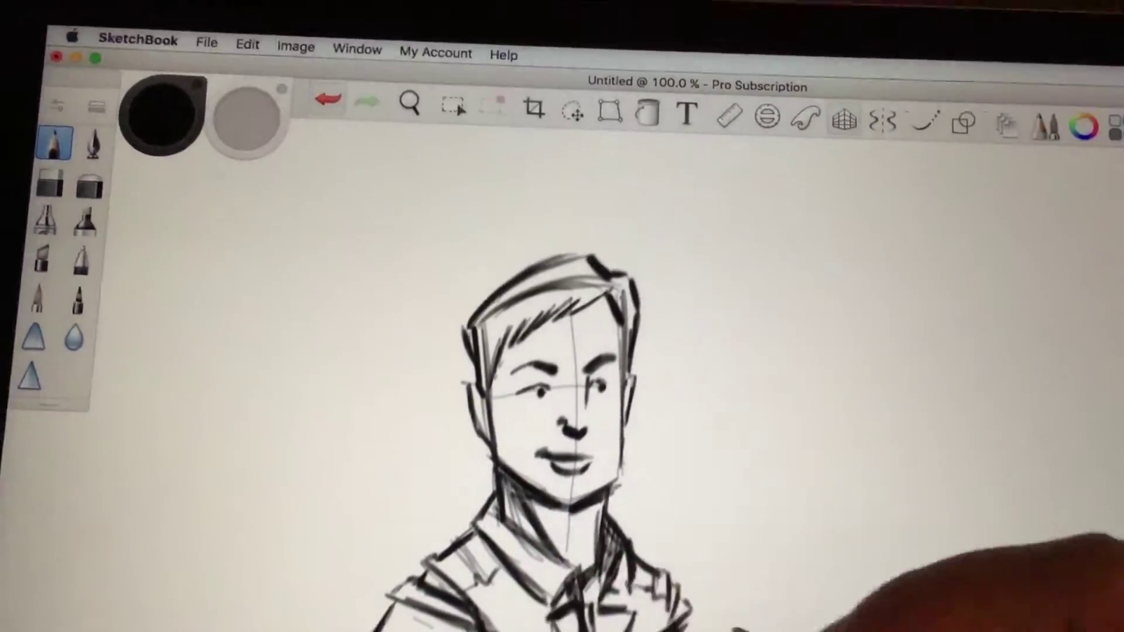
{"action": "left_click_drag", "start_coordinate": [615, 492], "coordinate": [676, 518]}
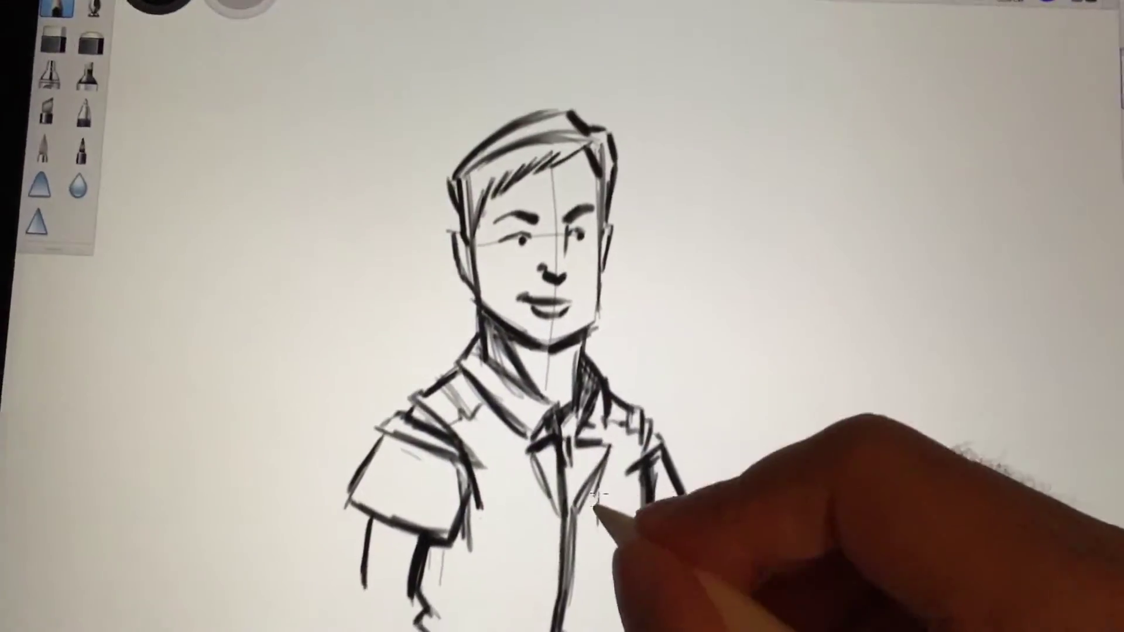
Step: Draw the chest pocket on the short-sleeved shirt
{"action": "left_click_drag", "start_coordinate": [605, 491], "coordinate": [632, 527]}
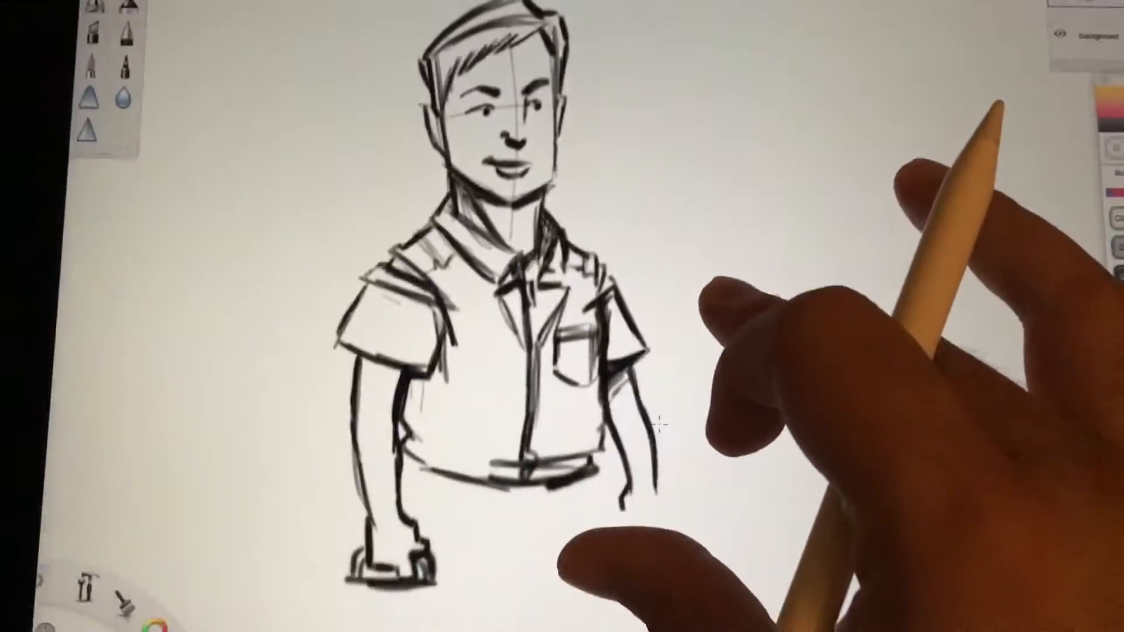
Step: Draw the briefcase's lower edge, darken the belt and start the trouser legs, then dismiss brush settings
{"action": "left_click_drag", "start_coordinate": [343, 591], "coordinate": [474, 597]}
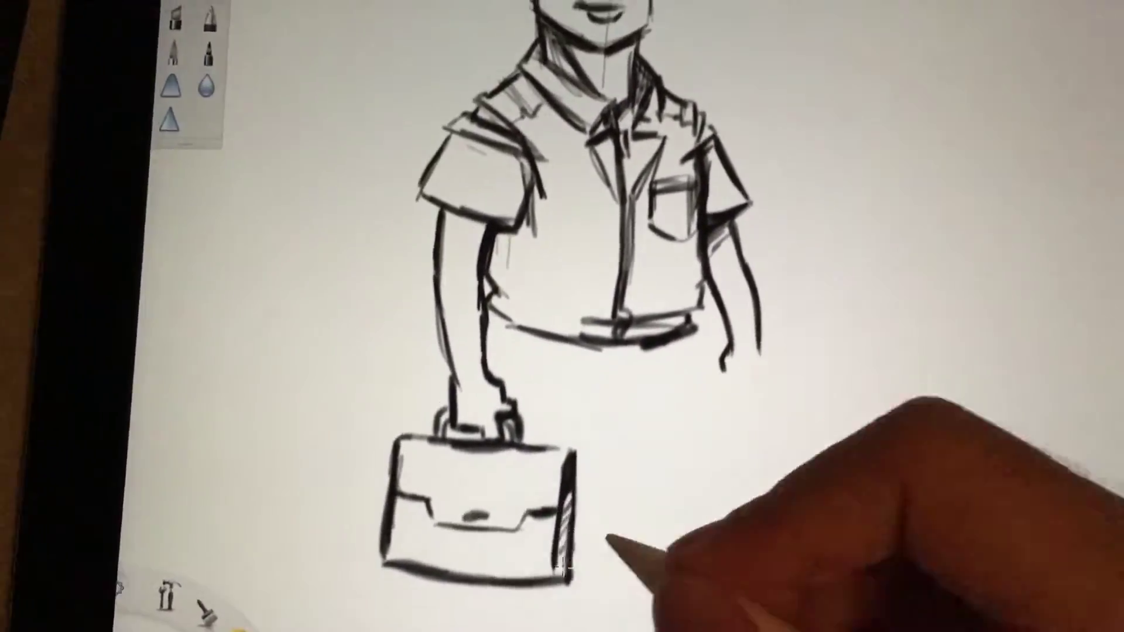
{"action": "left_click_drag", "start_coordinate": [562, 488], "coordinate": [574, 500]}
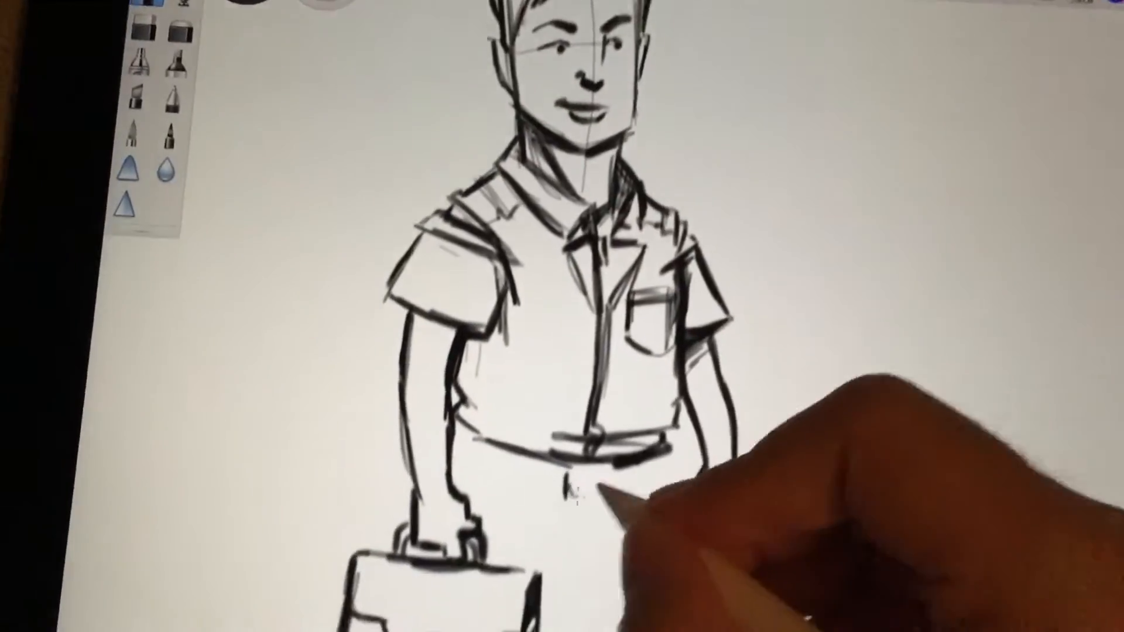
{"action": "left_click_drag", "start_coordinate": [653, 434], "coordinate": [597, 426]}
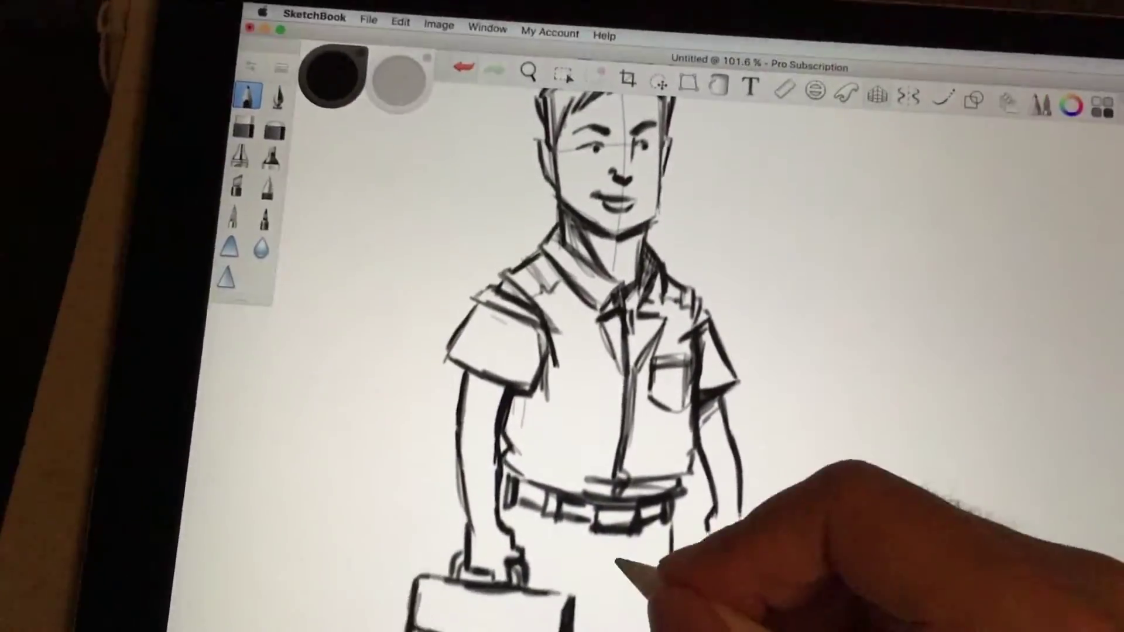
{"action": "left_click_drag", "start_coordinate": [614, 527], "coordinate": [605, 597]}
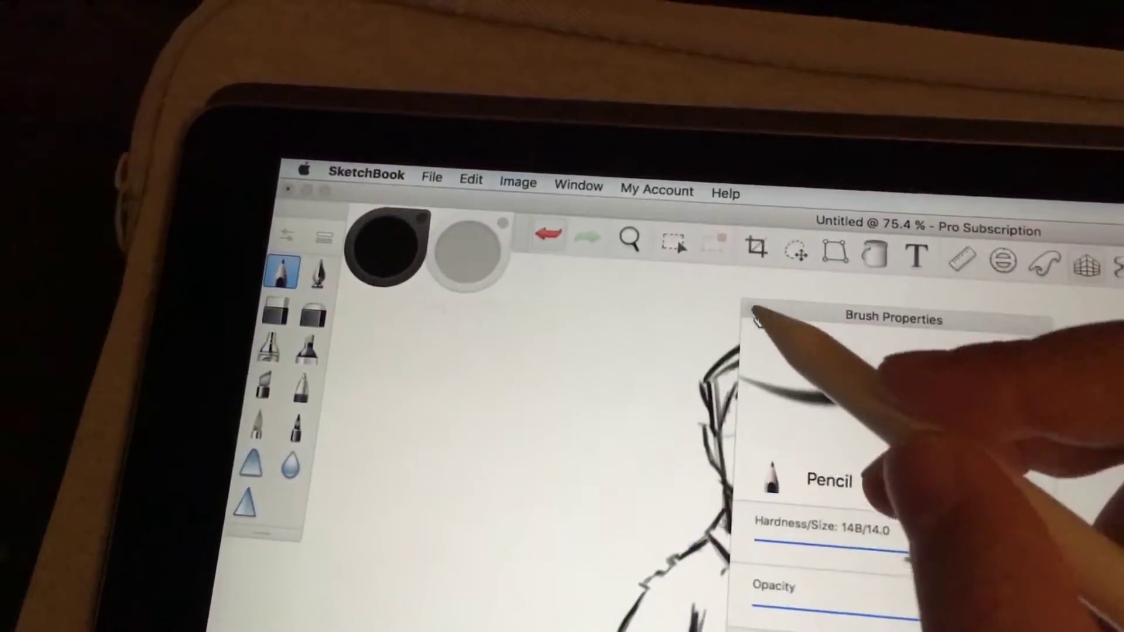
{"action": "left_click", "coordinate": [756, 316]}
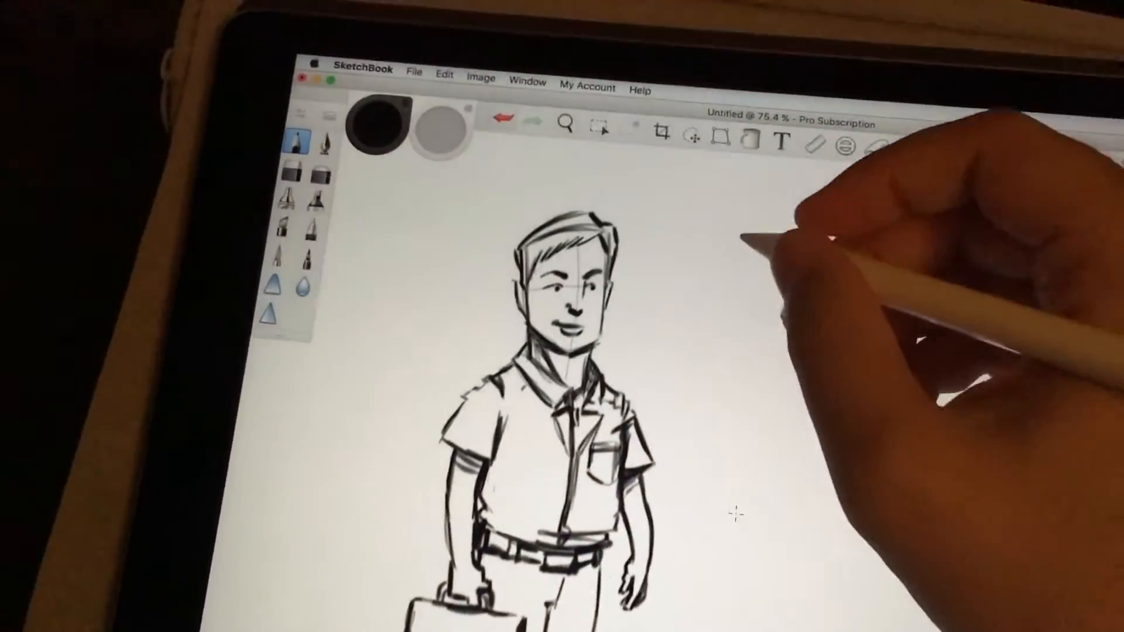
Step: Hand-letter BUS beside the head and position a straight-edge ruler guide for the sign box
{"action": "mouse_move", "coordinate": [715, 198]}
{"action": "left_mouse_down"}
{"action": "mouse_move", "coordinate": [724, 228]}
{"action": "mouse_move", "coordinate": [742, 229]}
{"action": "left_mouse_up"}
{"action": "mouse_move", "coordinate": [751, 206]}
{"action": "left_mouse_down"}
{"action": "mouse_move", "coordinate": [755, 230]}
{"action": "mouse_move", "coordinate": [804, 255]}
{"action": "mouse_move", "coordinate": [841, 257]}
{"action": "left_mouse_up"}
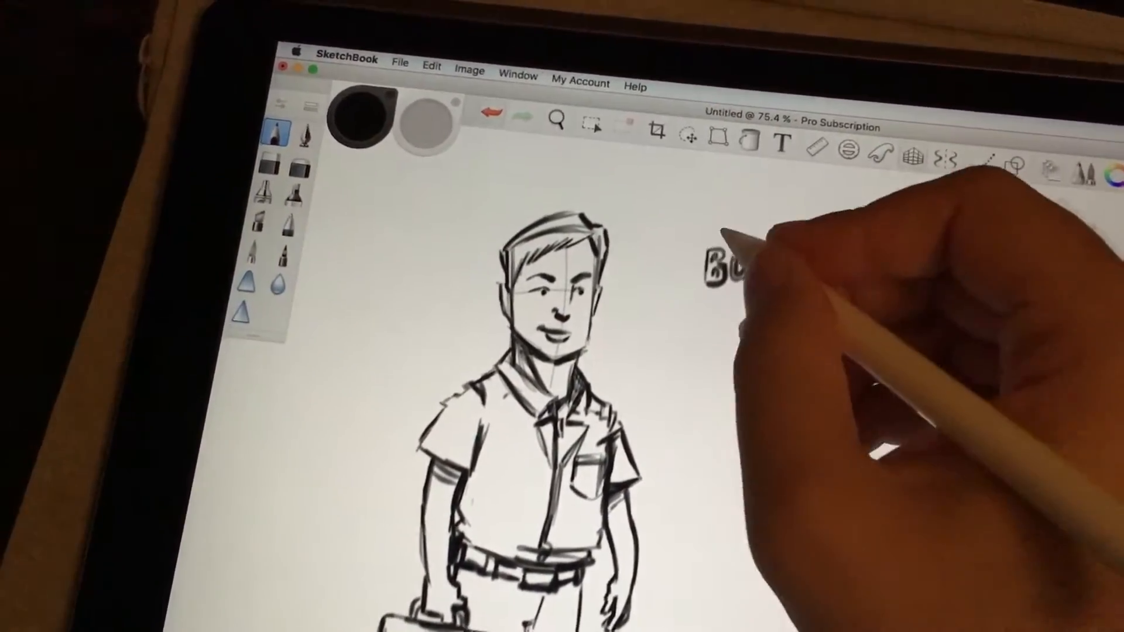
{"action": "left_click", "coordinate": [781, 116]}
{"action": "left_click_drag", "start_coordinate": [940, 439], "coordinate": [764, 460]}
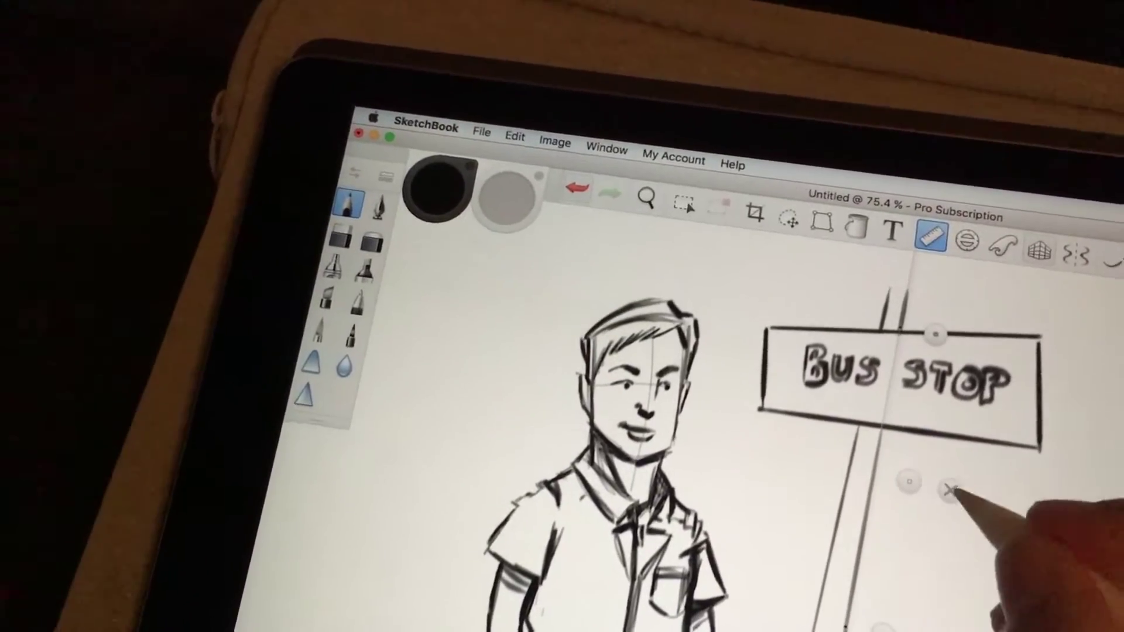
Step: Remove the ruler guide, shade the sign post with hatching and continue toward the new canvas
{"action": "left_click", "coordinate": [952, 489]}
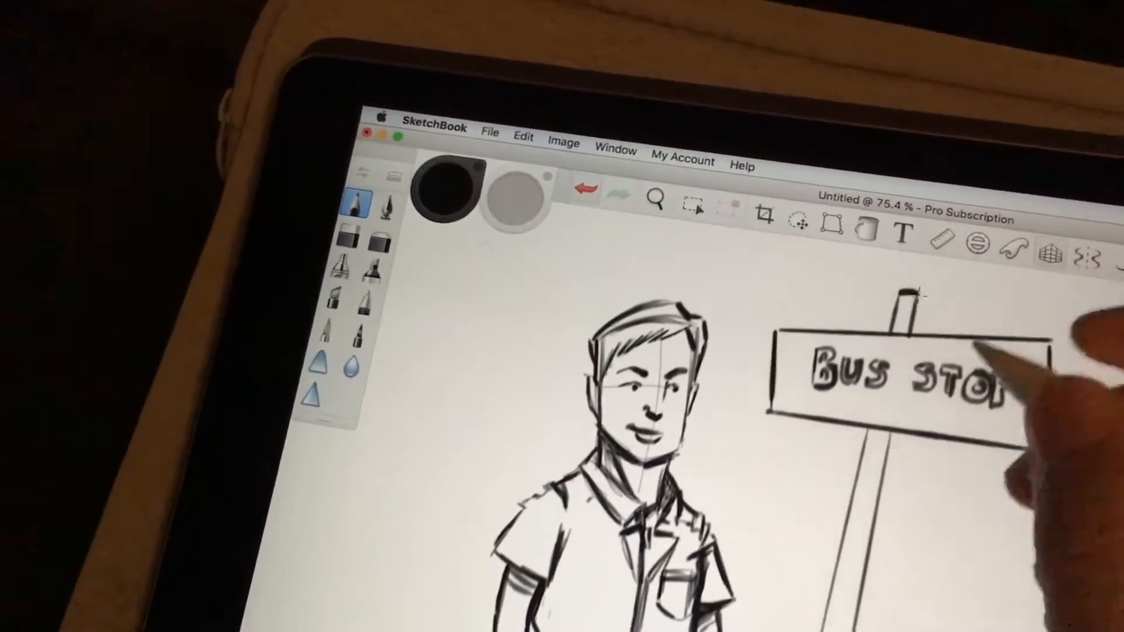
{"action": "left_click_drag", "start_coordinate": [877, 422], "coordinate": [882, 465]}
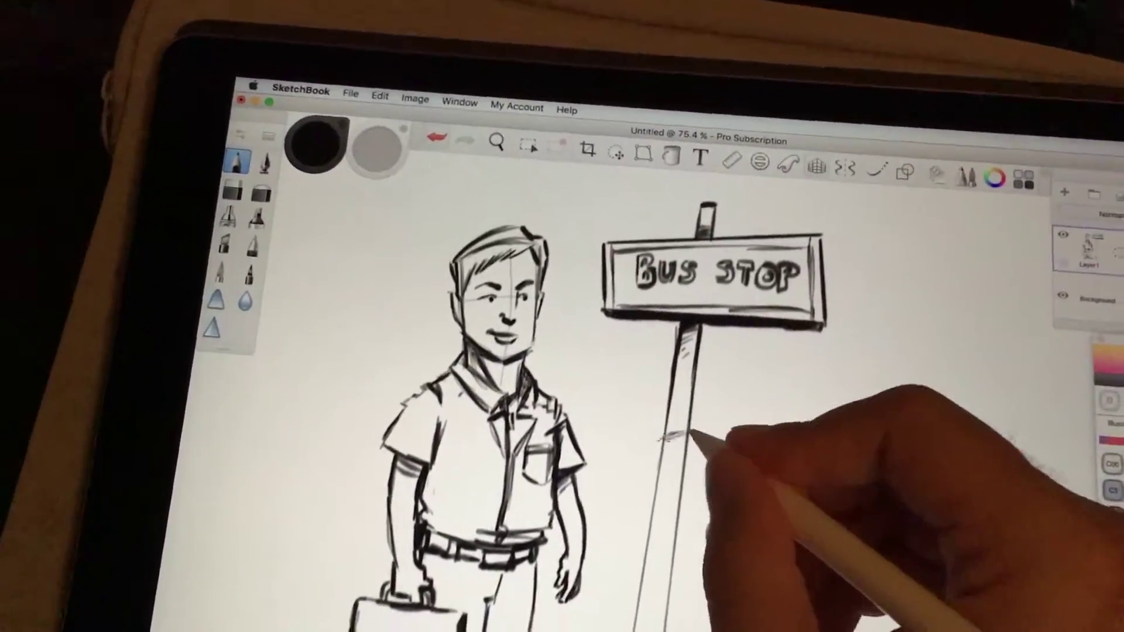
{"action": "left_click_drag", "start_coordinate": [676, 434], "coordinate": [698, 443]}
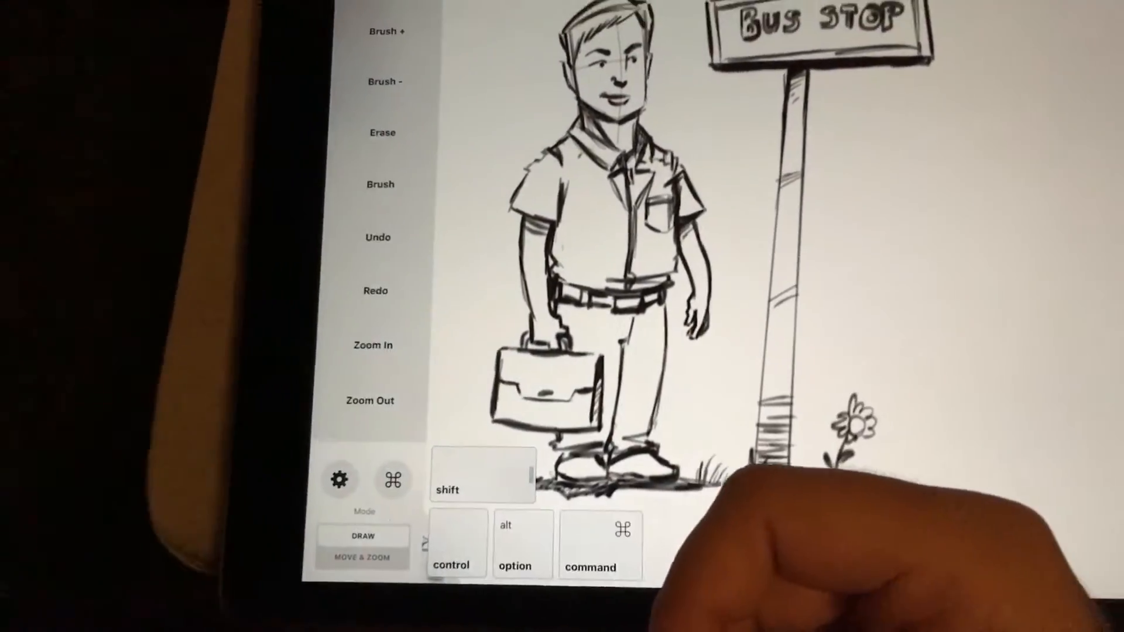
{"action": "left_click", "coordinate": [483, 475]}
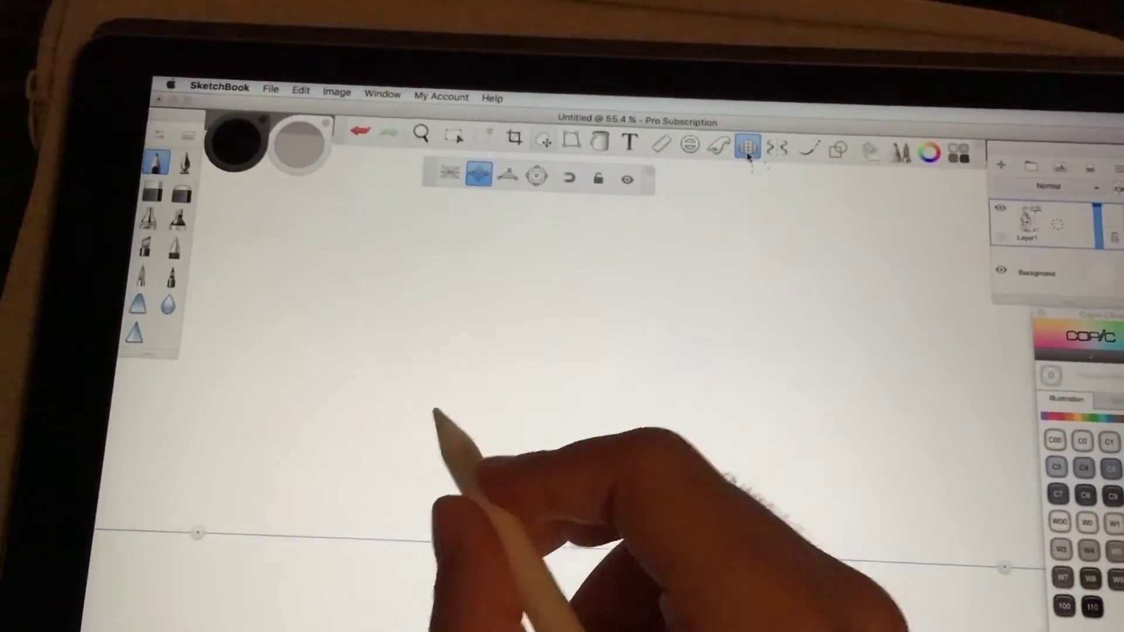
Step: Draw the building's corner edges, a long floor line, the right face and an upper window
{"action": "mouse_move", "coordinate": [404, 378]}
{"action": "left_mouse_down"}
{"action": "mouse_move", "coordinate": [596, 250]}
{"action": "mouse_move", "coordinate": [584, 570]}
{"action": "left_mouse_up"}
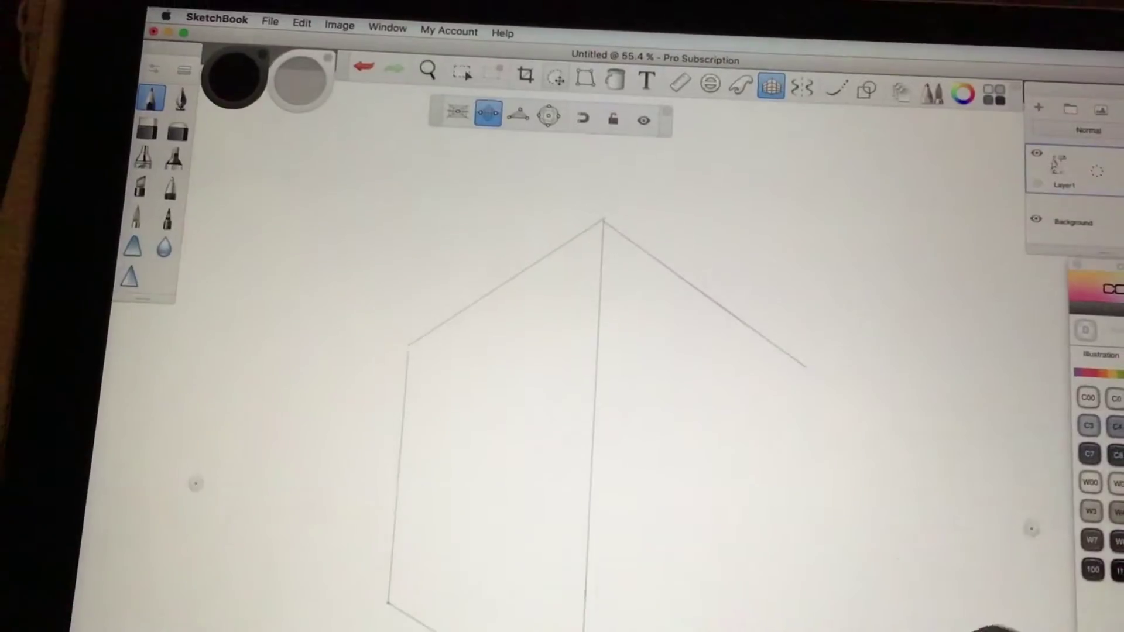
{"action": "left_click_drag", "start_coordinate": [220, 492], "coordinate": [1010, 527]}
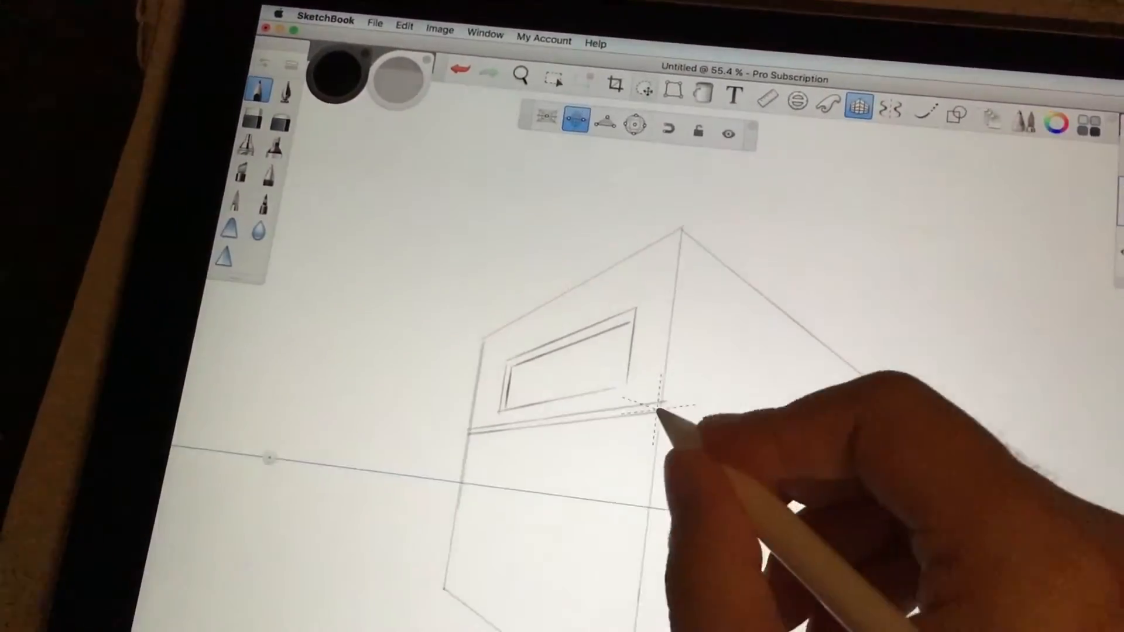
{"action": "left_click_drag", "start_coordinate": [663, 393], "coordinate": [834, 470]}
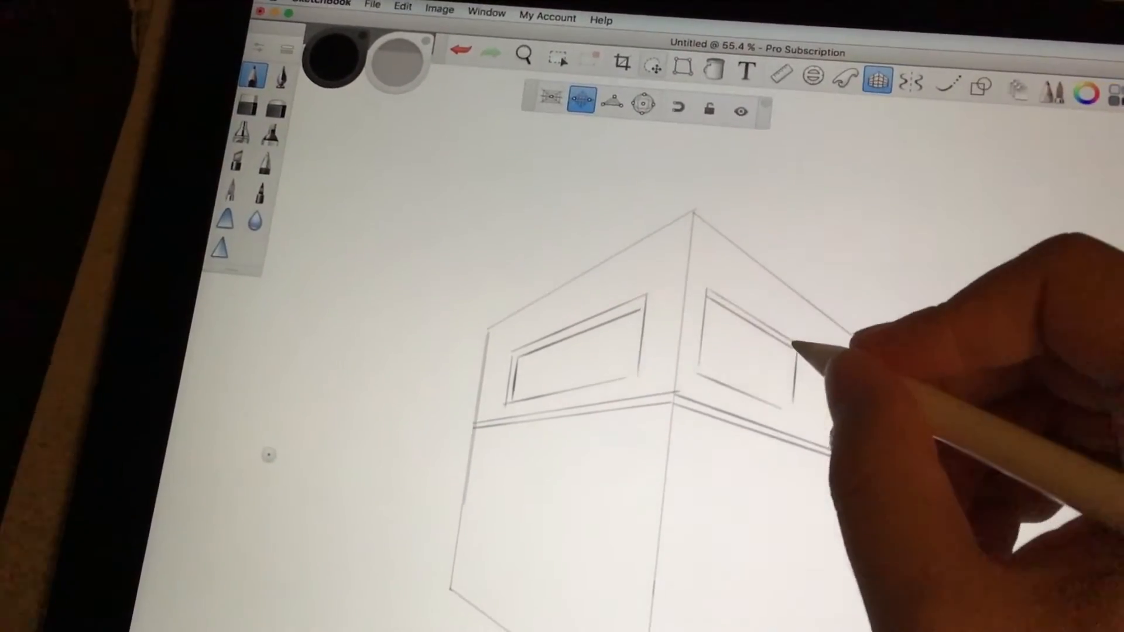
{"action": "left_click_drag", "start_coordinate": [784, 369], "coordinate": [784, 422]}
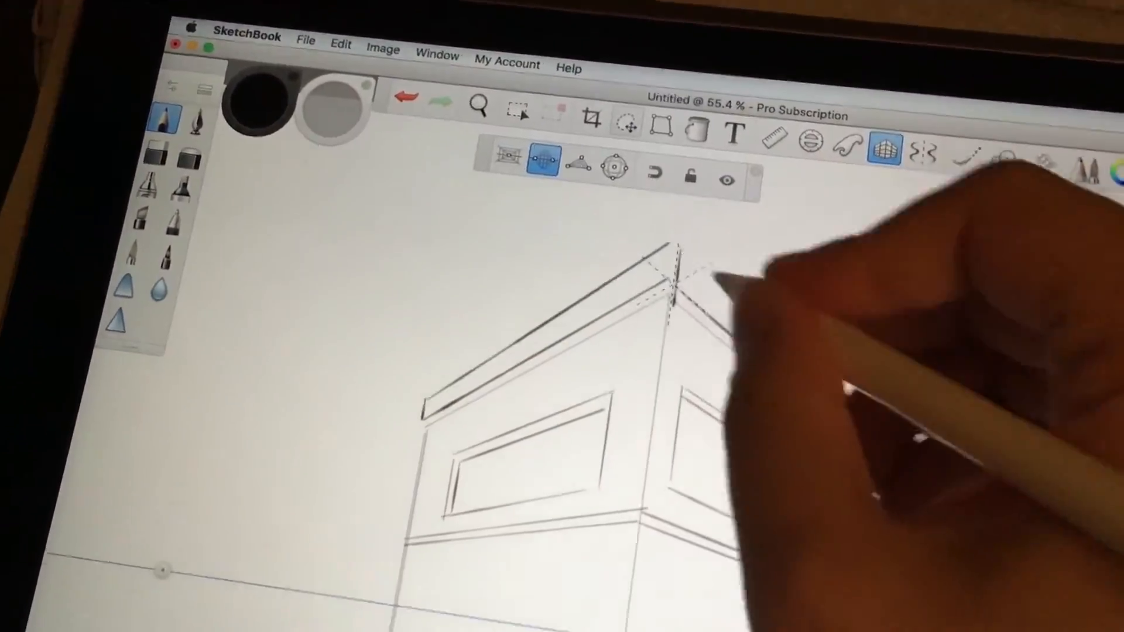
Step: Add the left roof edge and a rectangular opening on the lower right wall
{"action": "left_click_drag", "start_coordinate": [435, 417], "coordinate": [676, 299]}
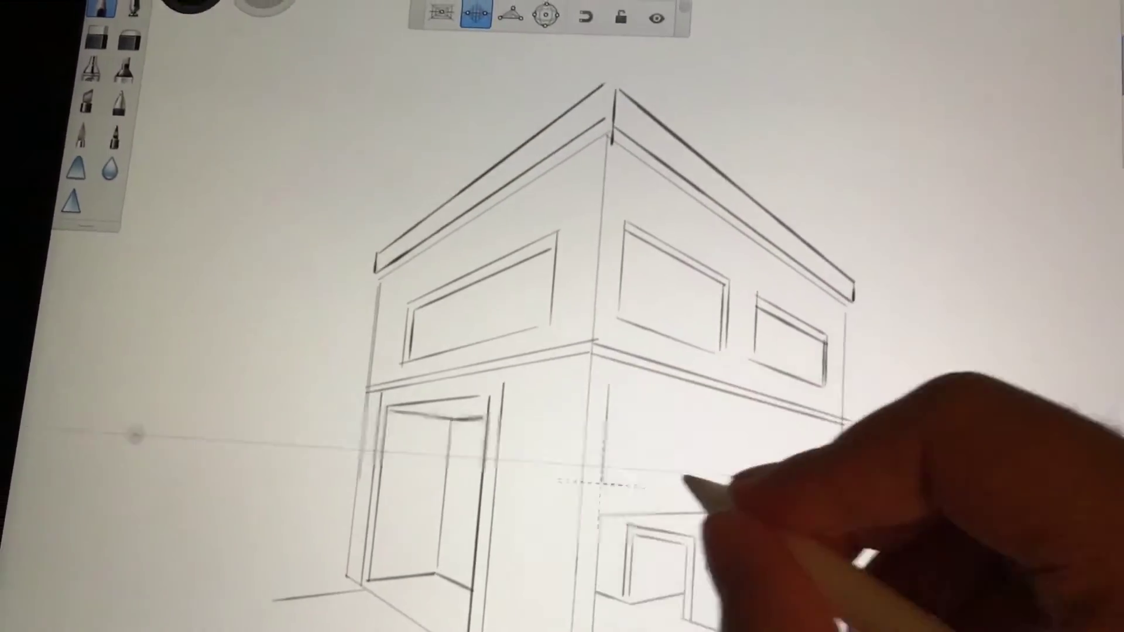
{"action": "left_click_drag", "start_coordinate": [562, 377], "coordinate": [746, 412]}
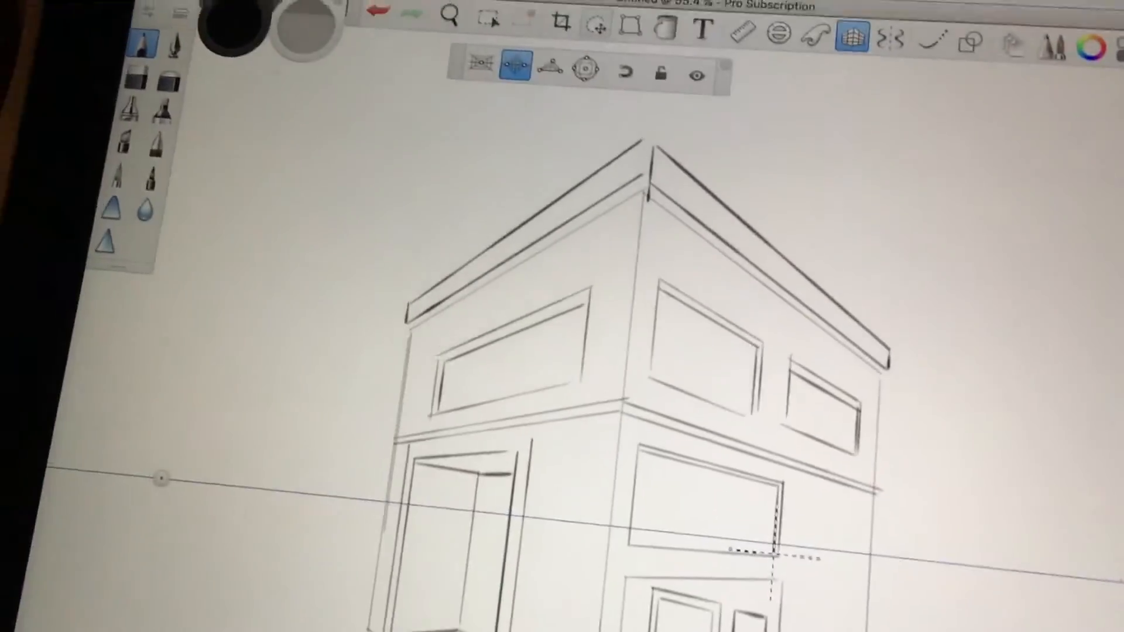